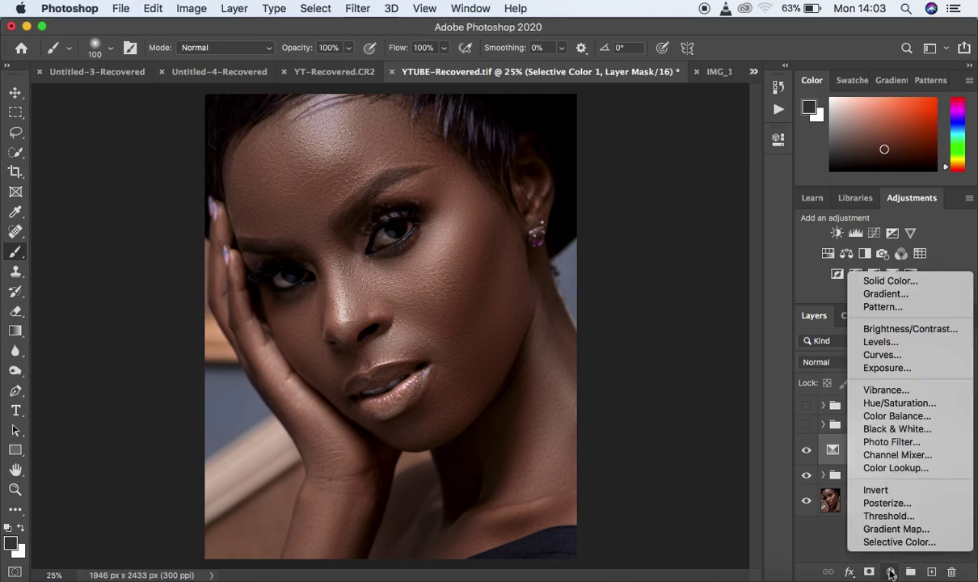
# - Open the Layers panel's fill or adjustment layer menu to add a Curves layer
pyautogui.click(880, 355)
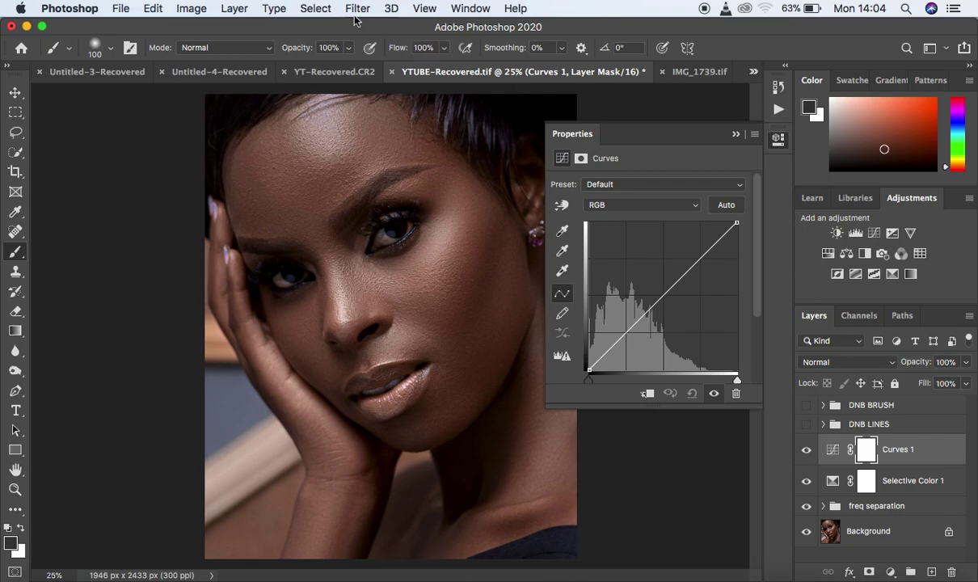
# - Start Select > Color Range, sample the forehead skin, and keep the Quick Mask preview
pyautogui.click(316, 8)
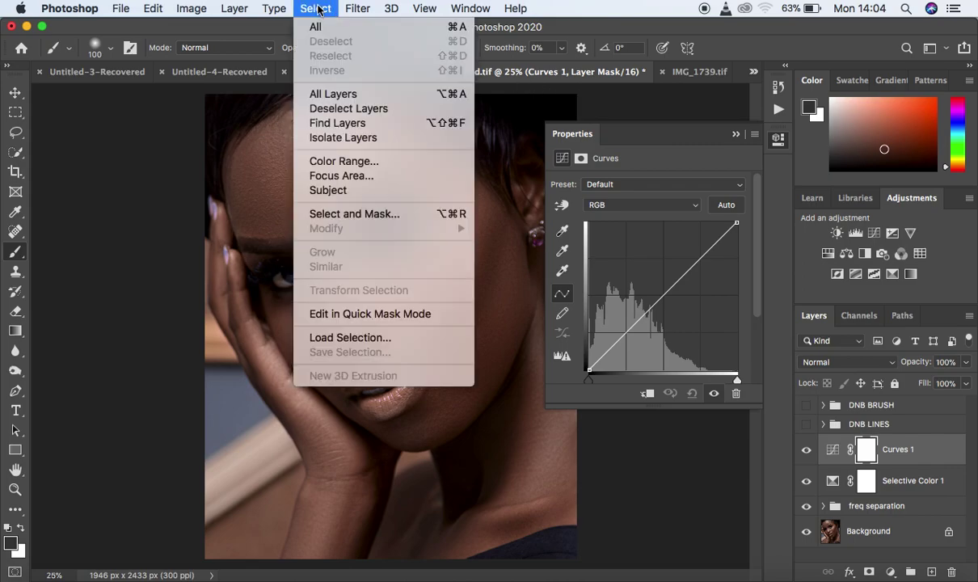
pyautogui.click(339, 161)
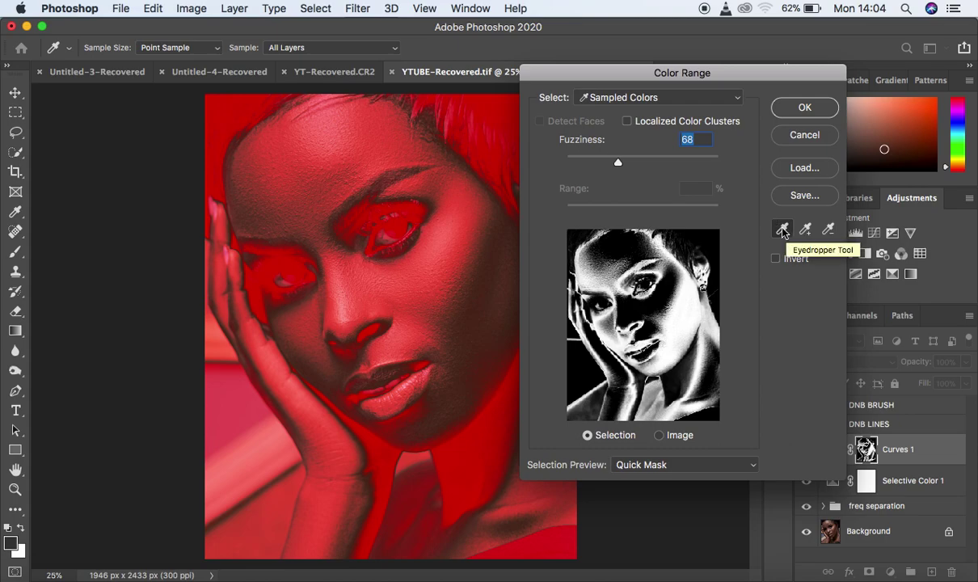
pyautogui.click(325, 131)
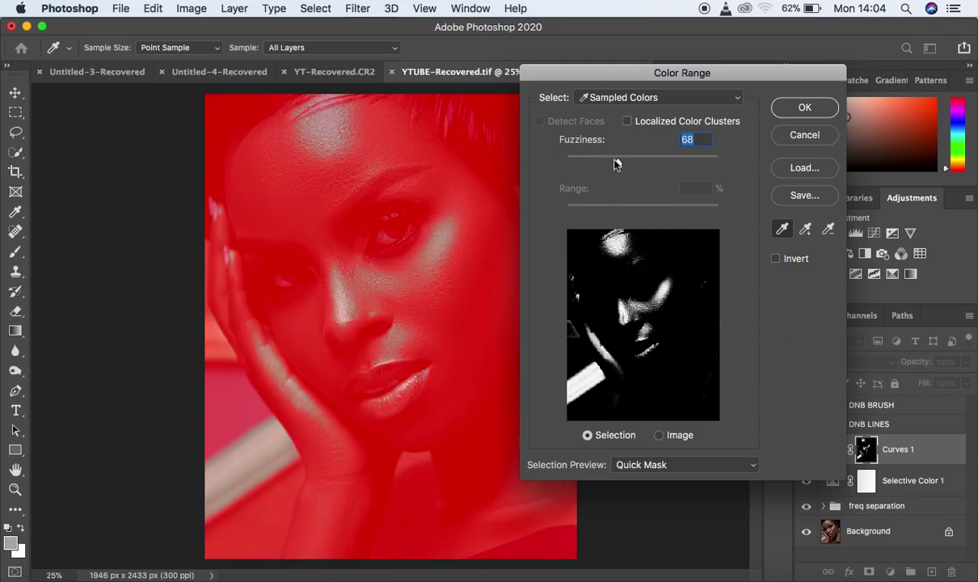
pyautogui.moveTo(618, 165); pyautogui.dragTo(617, 165)
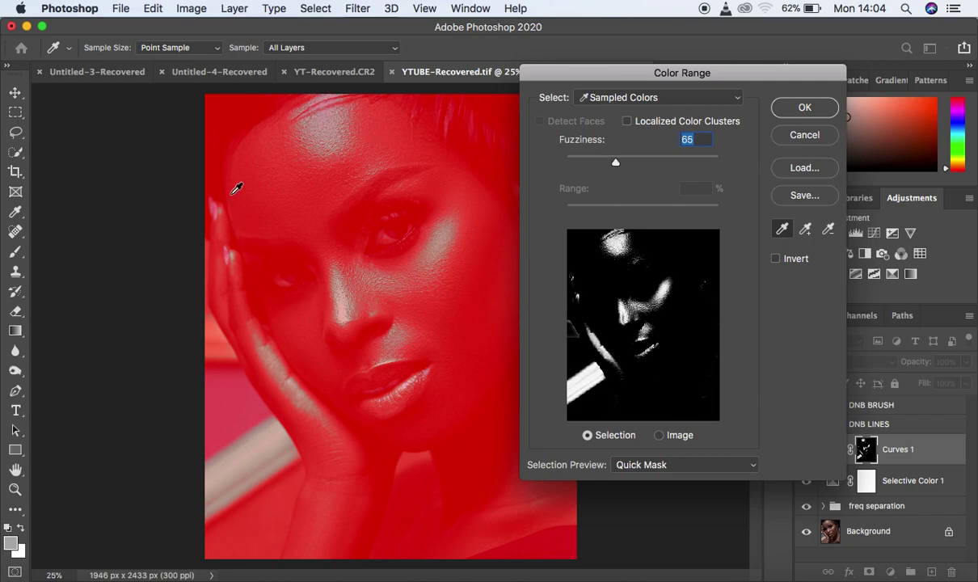
pyautogui.click(673, 468)
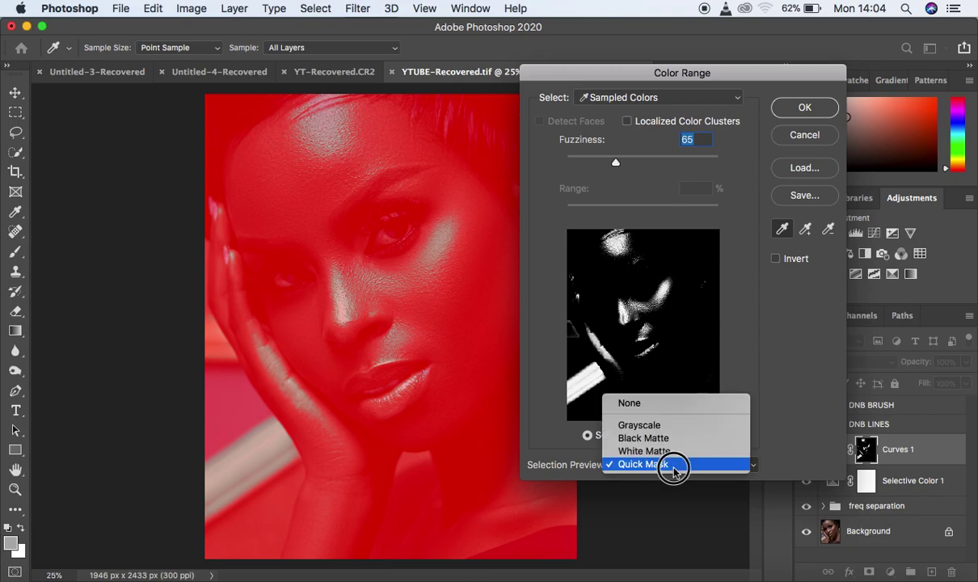
pyautogui.click(671, 465)
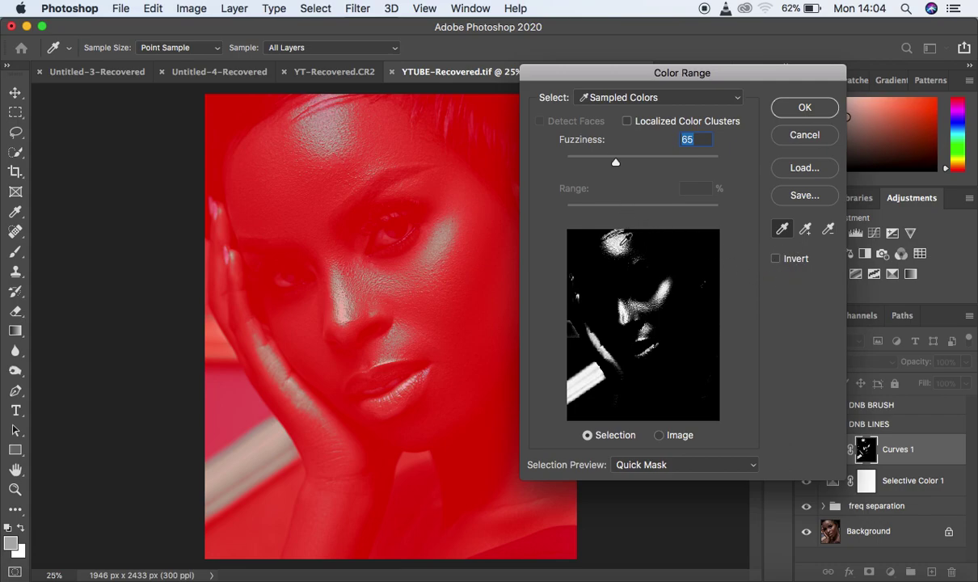
# - Resample the bright forehead highlight, raise Fuzziness to 91, and apply it as the mask
pyautogui.click(620, 242)
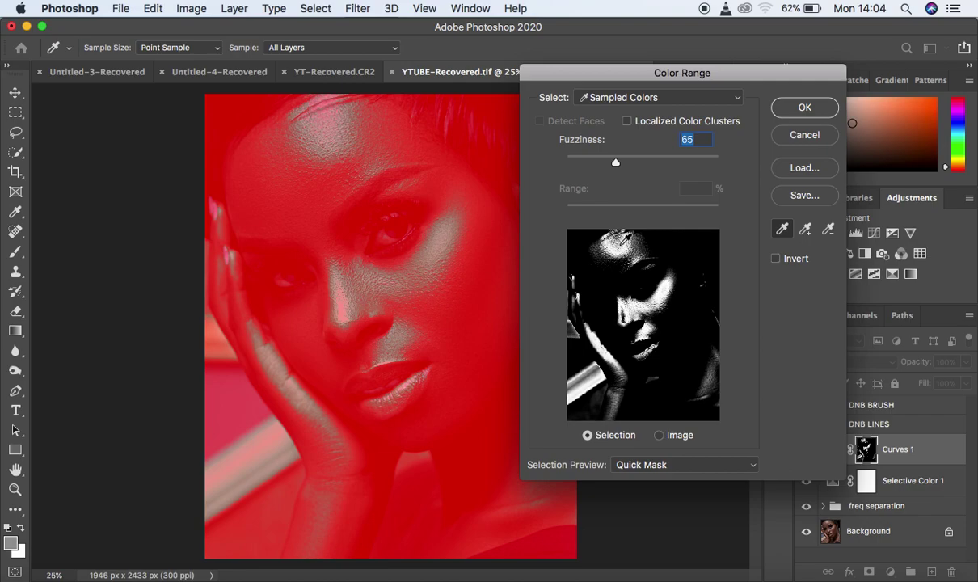
pyautogui.click(316, 149)
pyautogui.click(305, 120)
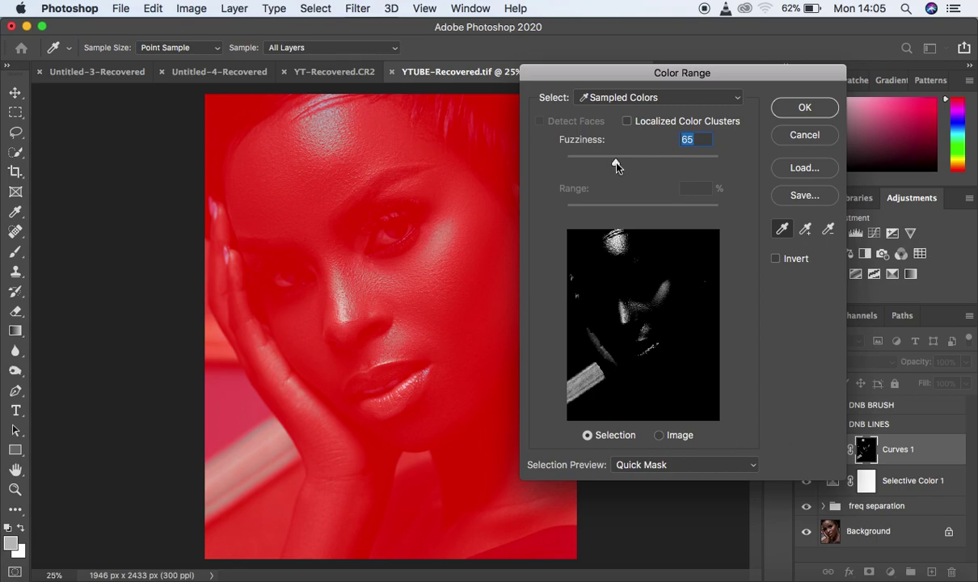
pyautogui.moveTo(615, 162); pyautogui.dragTo(636, 166)
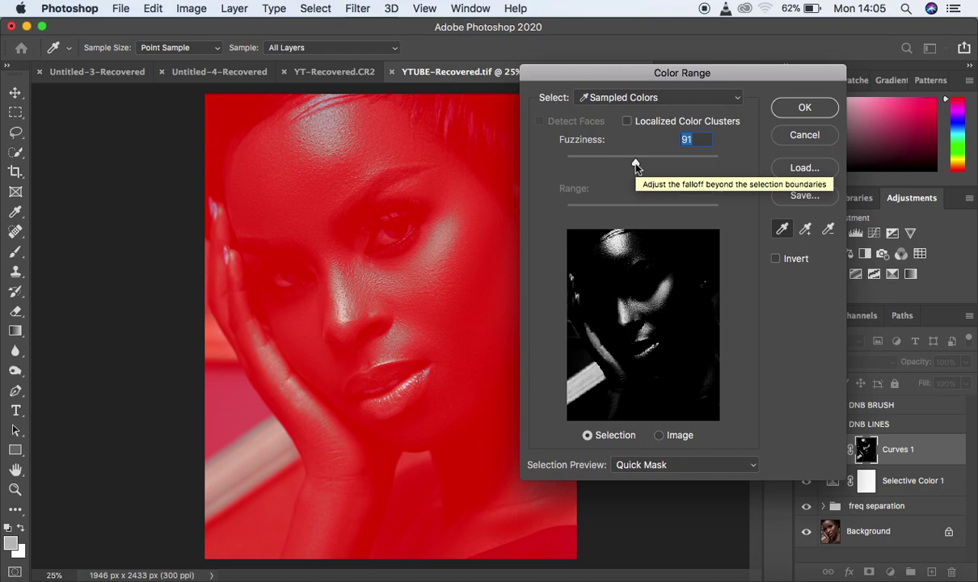
pyautogui.click(793, 115)
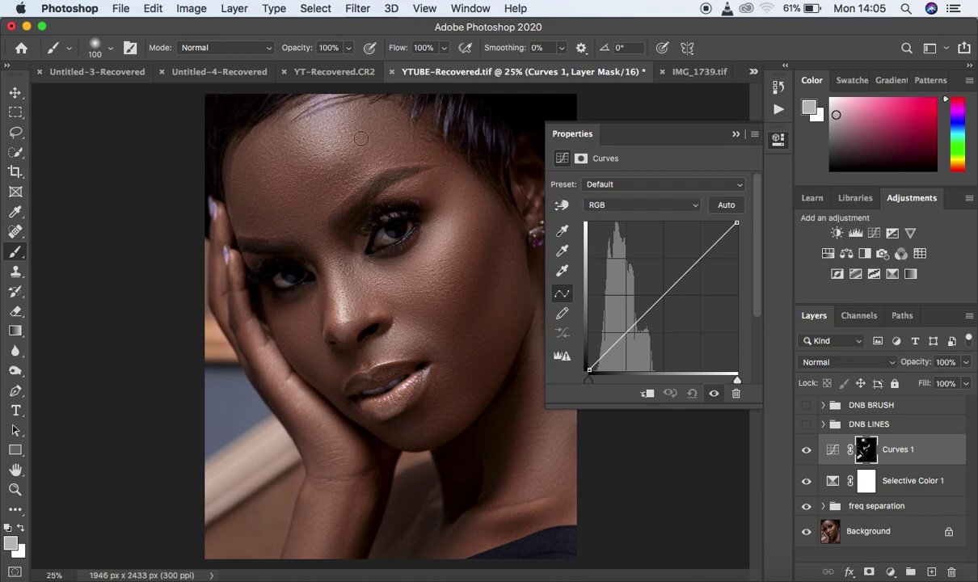
# - Bend the Curves 1 midtones upward to brighten the masked skin highlights
pyautogui.moveTo(662, 296)
pyautogui.mouseDown()
pyautogui.moveTo(635, 274)
pyautogui.moveTo(652, 291)
pyautogui.mouseUp()
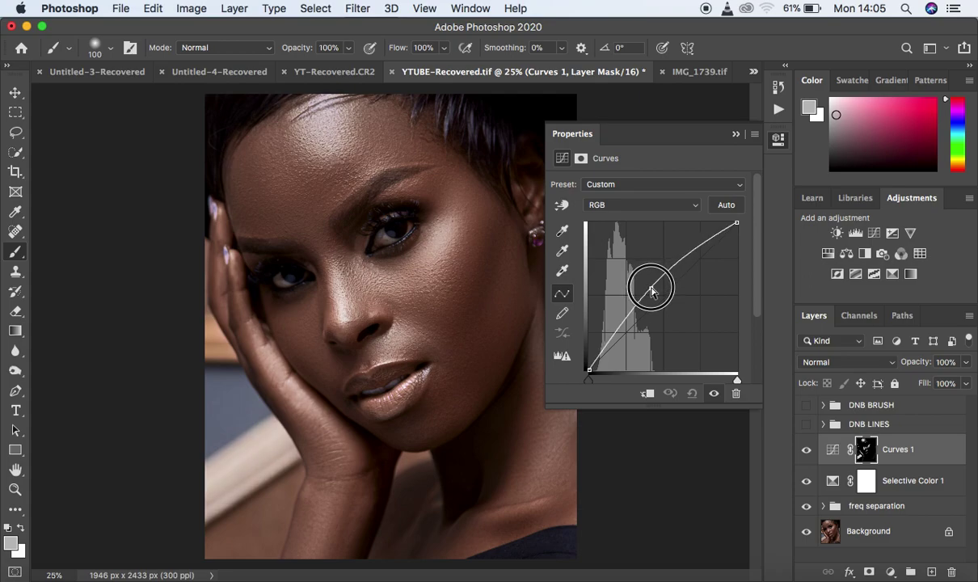
pyautogui.moveTo(653, 292); pyautogui.dragTo(652, 289)
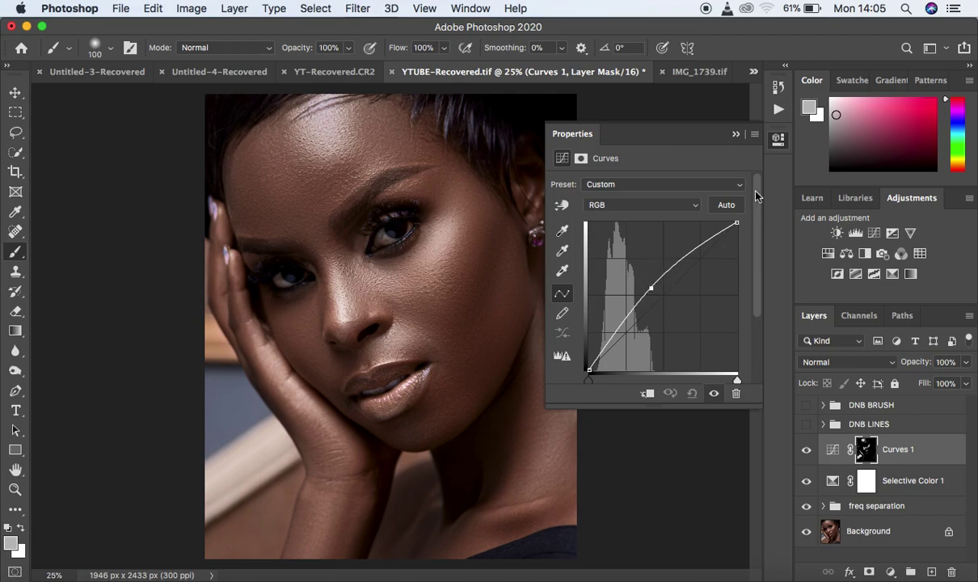
pyautogui.click(736, 135)
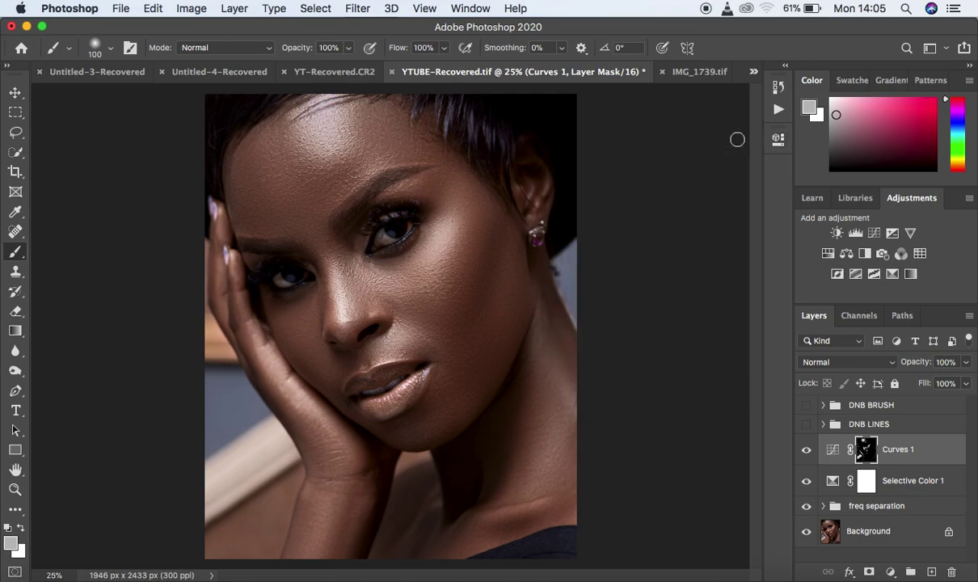
pyautogui.doubleClick(898, 449)
# - Name the brightening layer 'dodge' and add a second Curves adjustment layer above it
pyautogui.write('dodge')
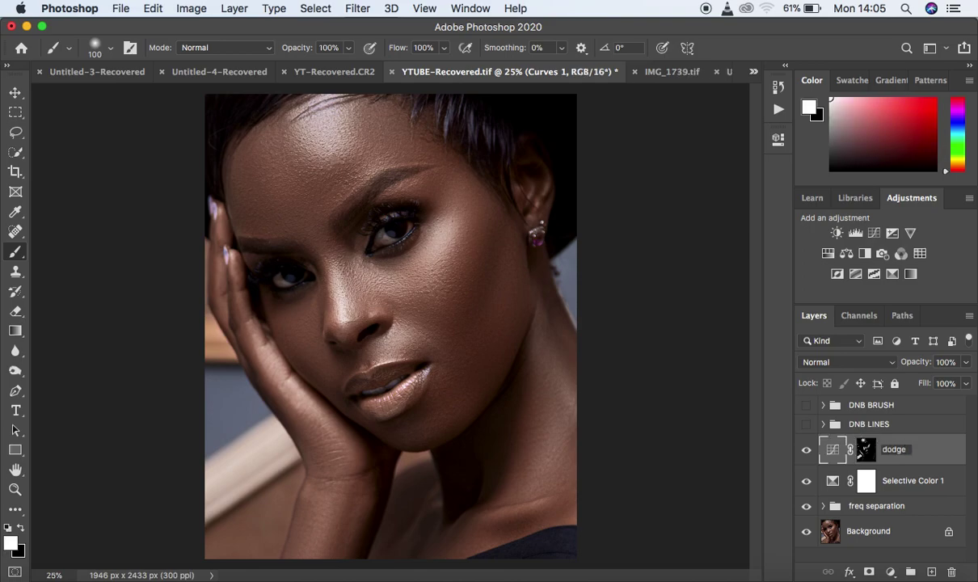
pyautogui.press('Return')
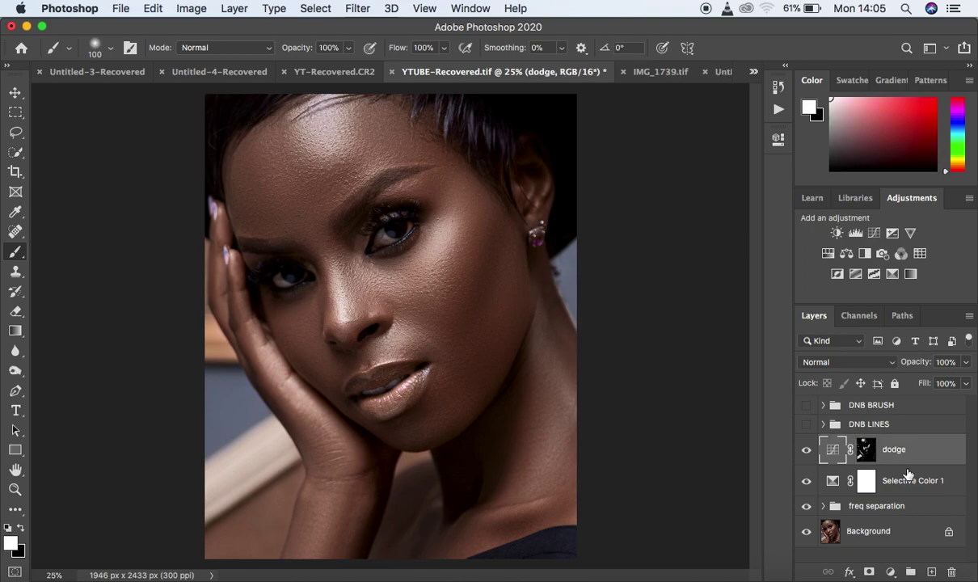
pyautogui.click(893, 571)
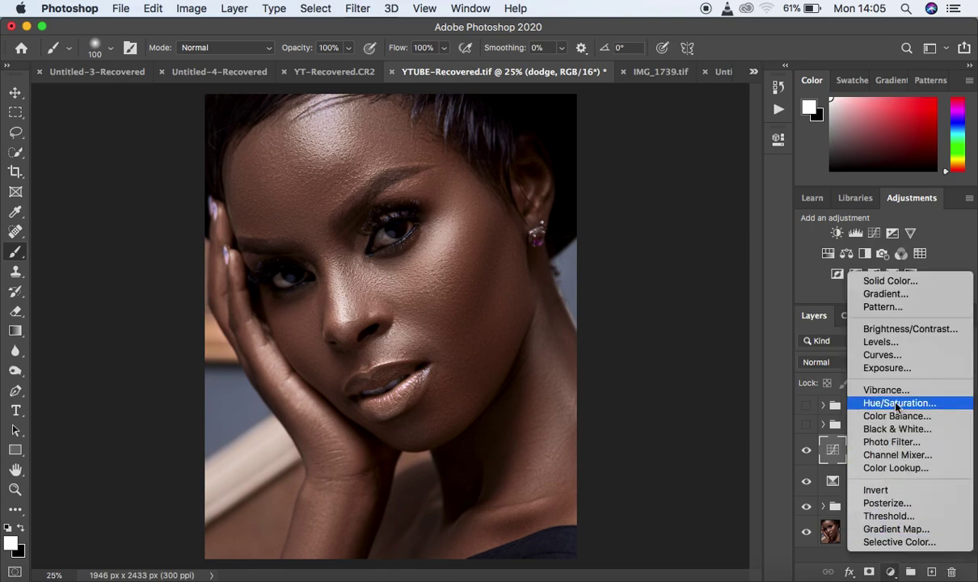
pyautogui.click(893, 356)
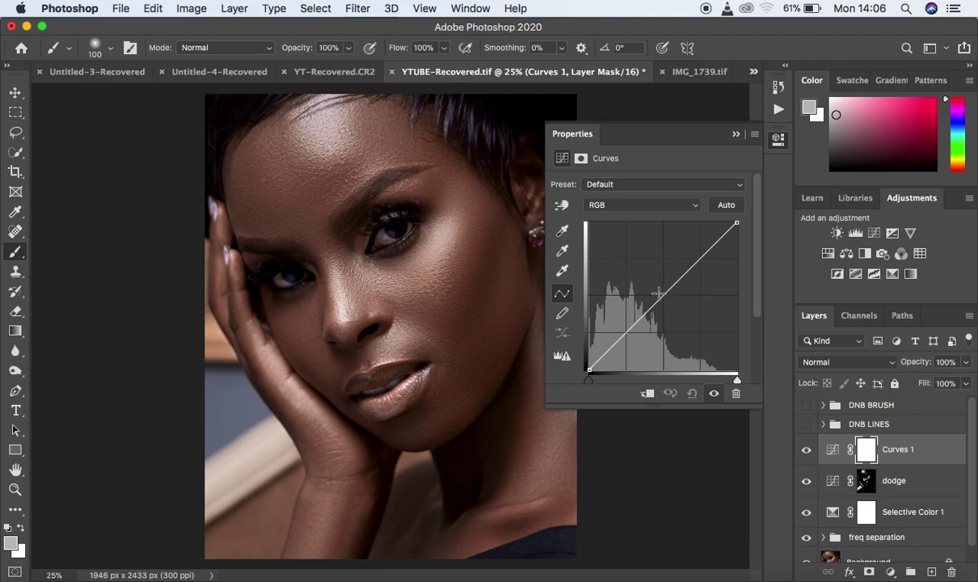
pyautogui.click(316, 9)
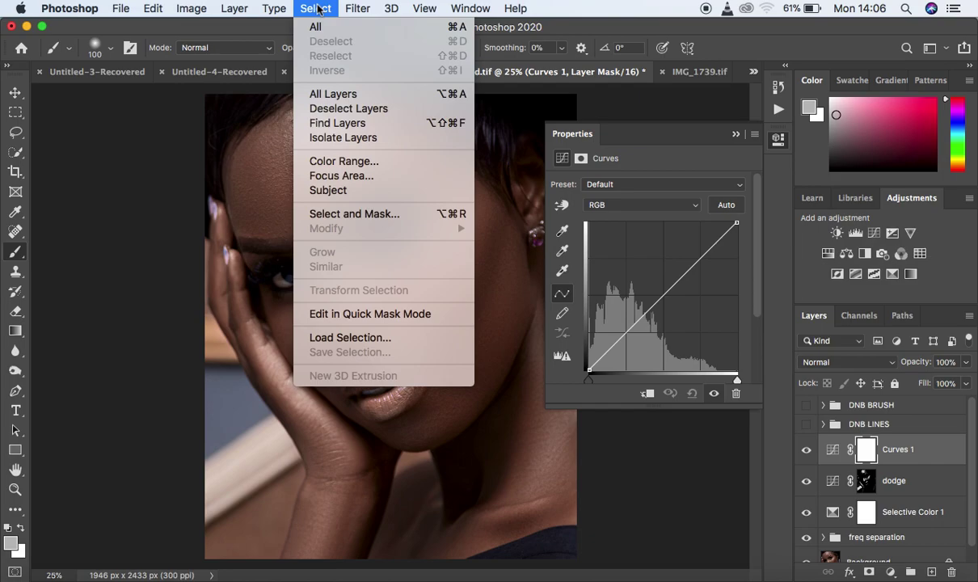
# - Start Color Range for the new layer, sample the skin tone, and set Fuzziness to 68
pyautogui.click(355, 168)
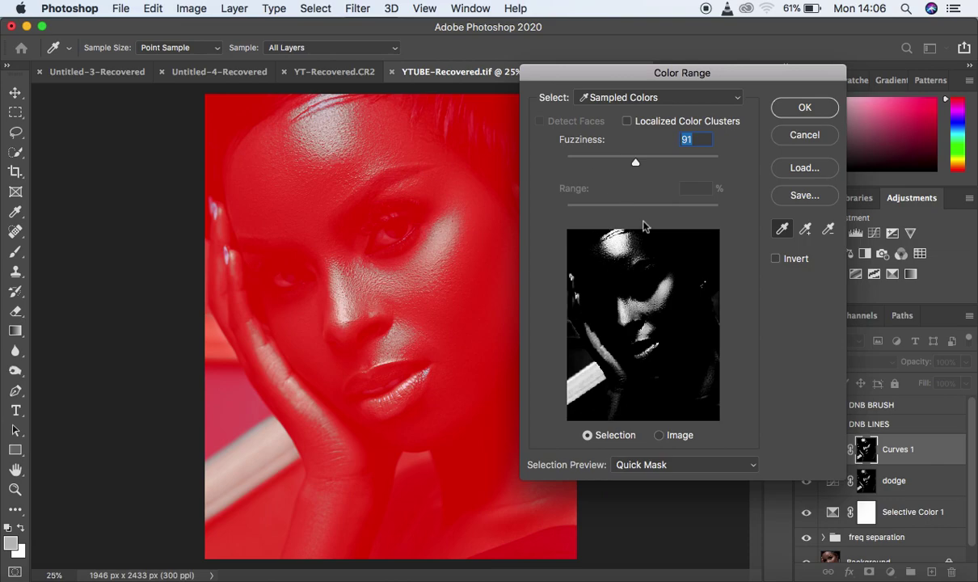
pyautogui.click(781, 229)
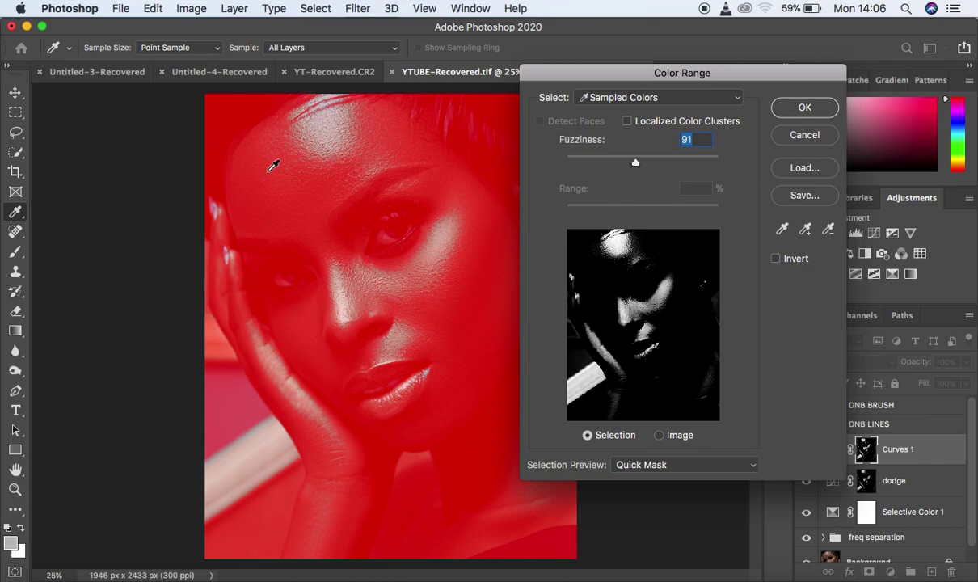
pyautogui.click(252, 199)
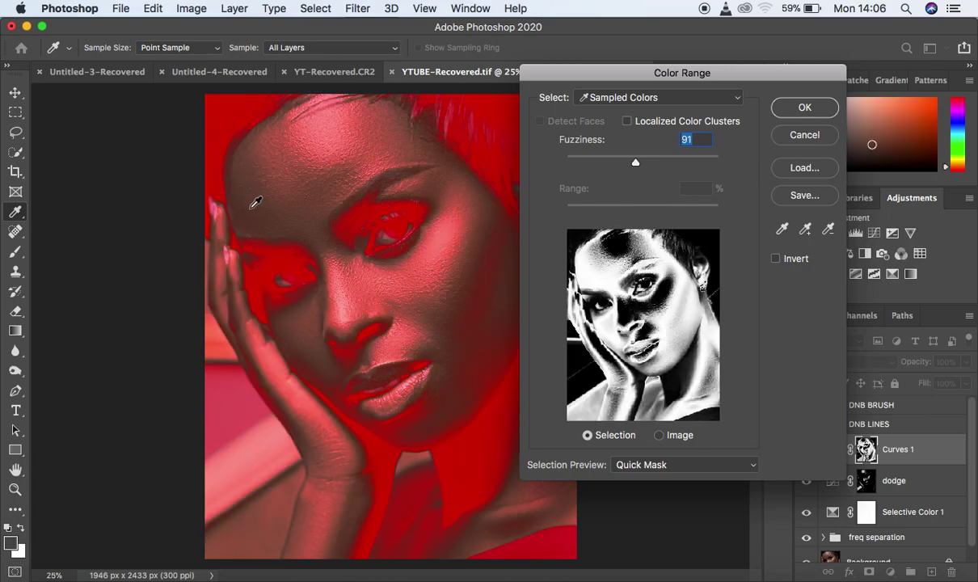
pyautogui.click(251, 202)
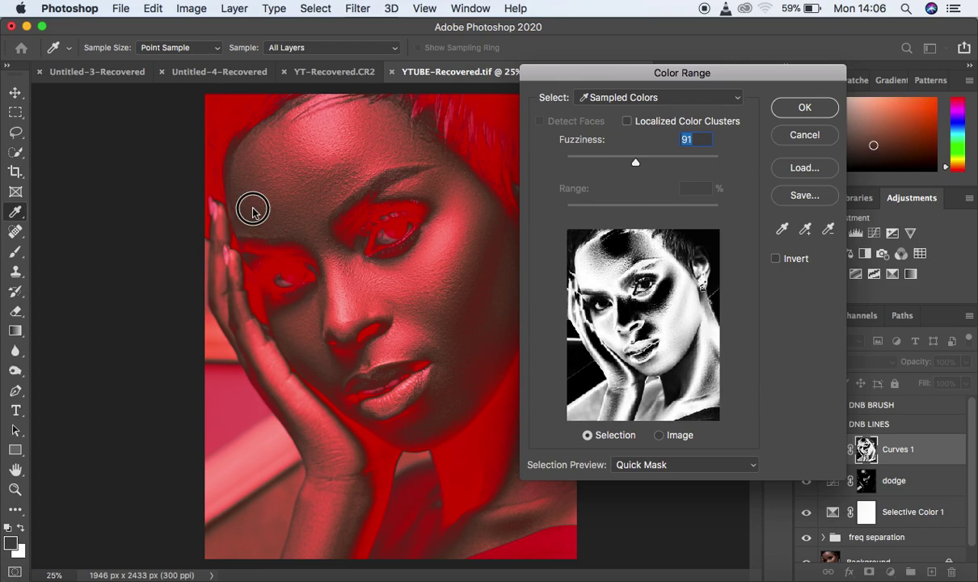
pyautogui.moveTo(637, 166); pyautogui.dragTo(619, 166)
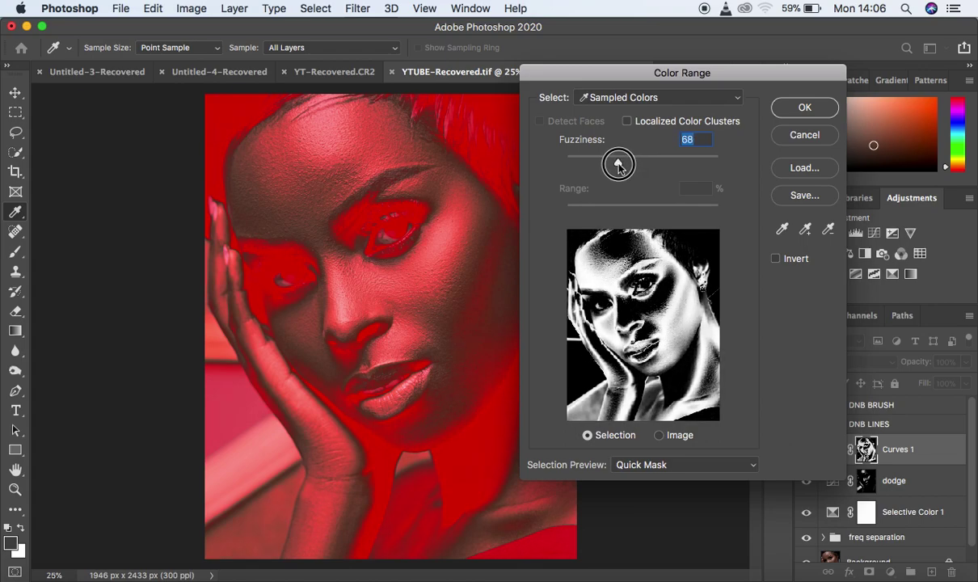
pyautogui.moveTo(618, 166); pyautogui.dragTo(618, 166)
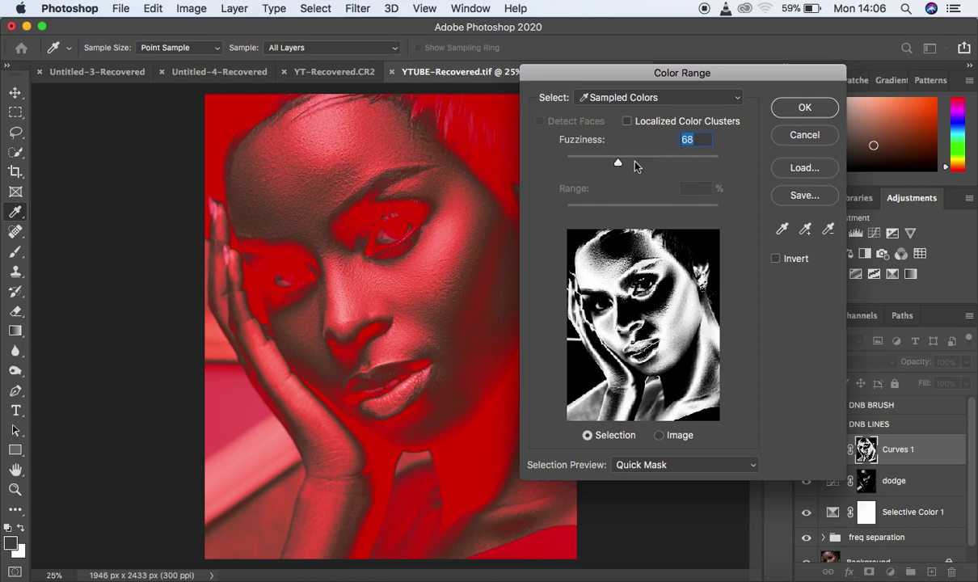
# - Resample the cheek skin tone, keep Quick Mask preview, and apply the selection as the mask
pyautogui.click(243, 203)
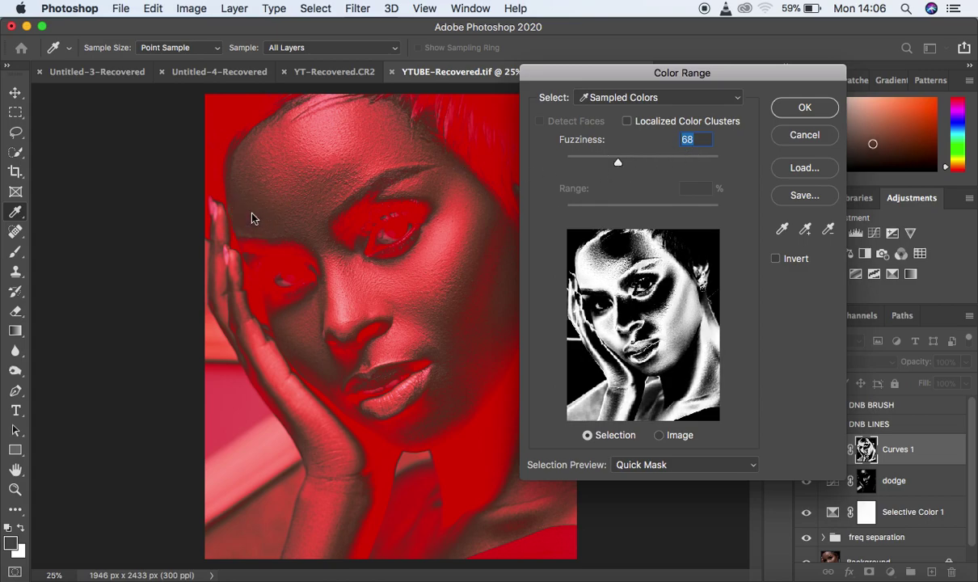
pyautogui.click(257, 203)
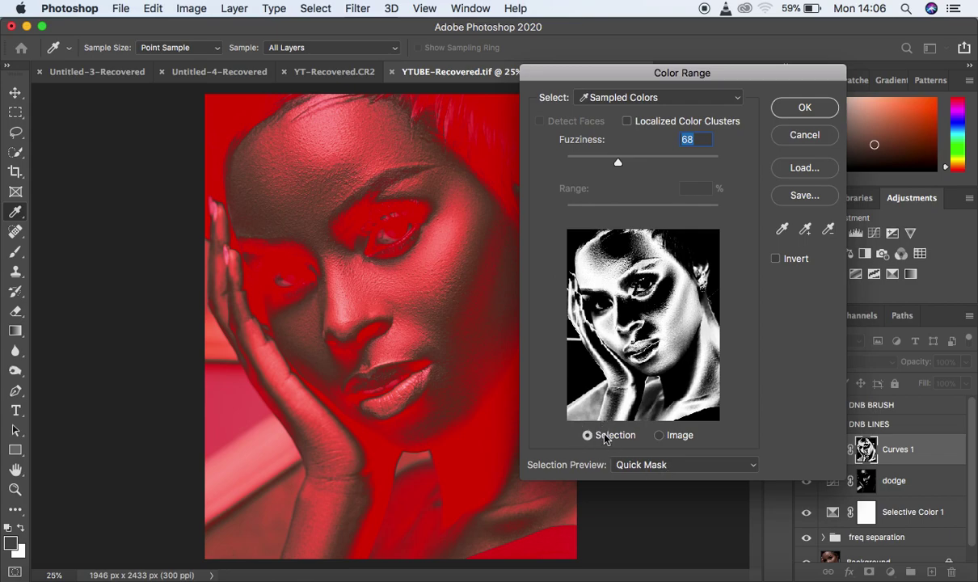
pyautogui.click(659, 472)
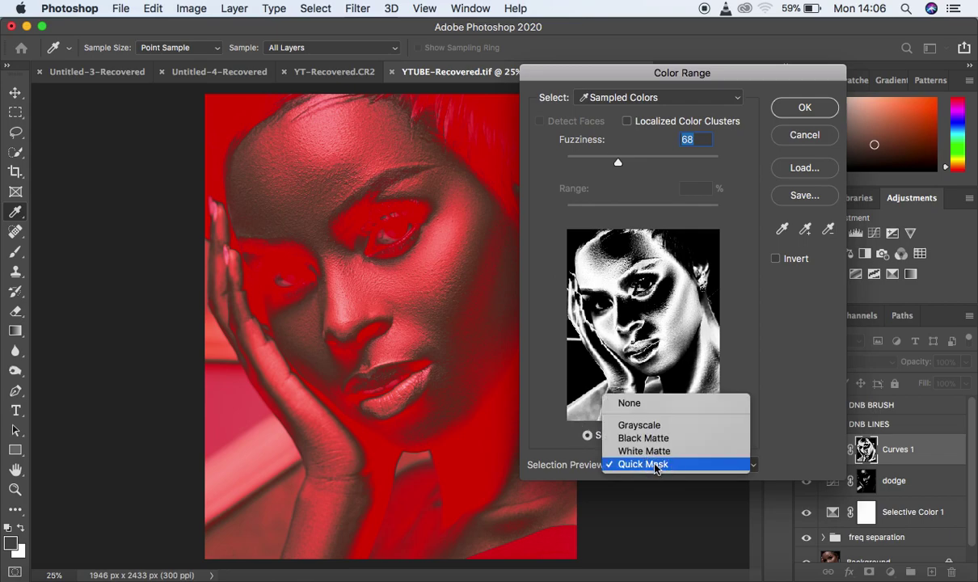
pyautogui.click(656, 466)
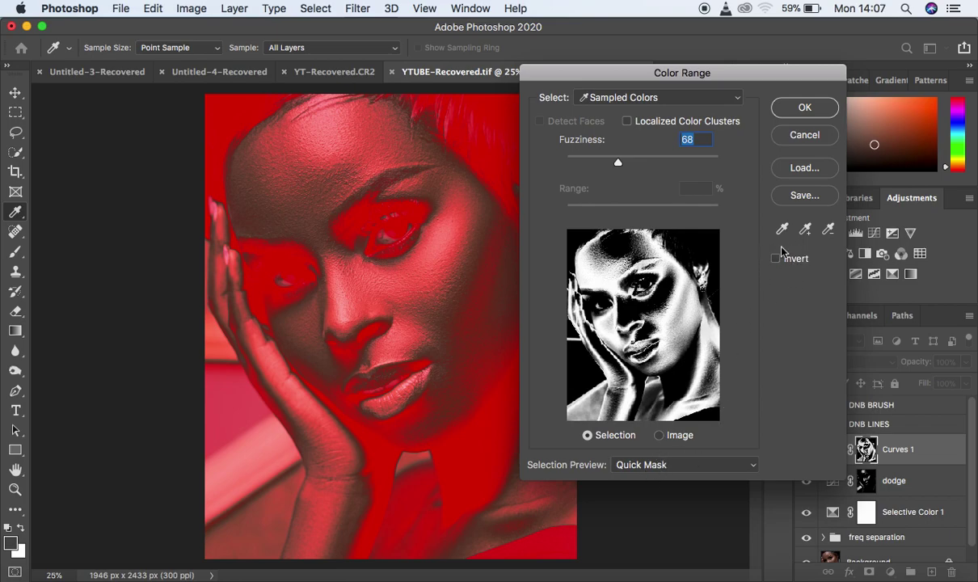
pyautogui.click(803, 111)
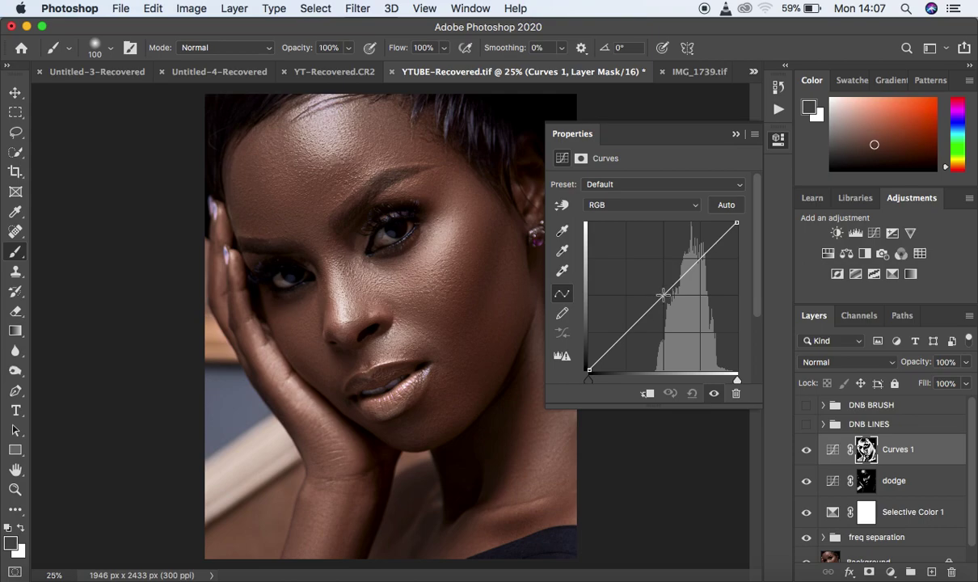
# - Anchor a midpoint on the Curves 1 curve and toggle Curves 1 visibility to compare
pyautogui.click(663, 293)
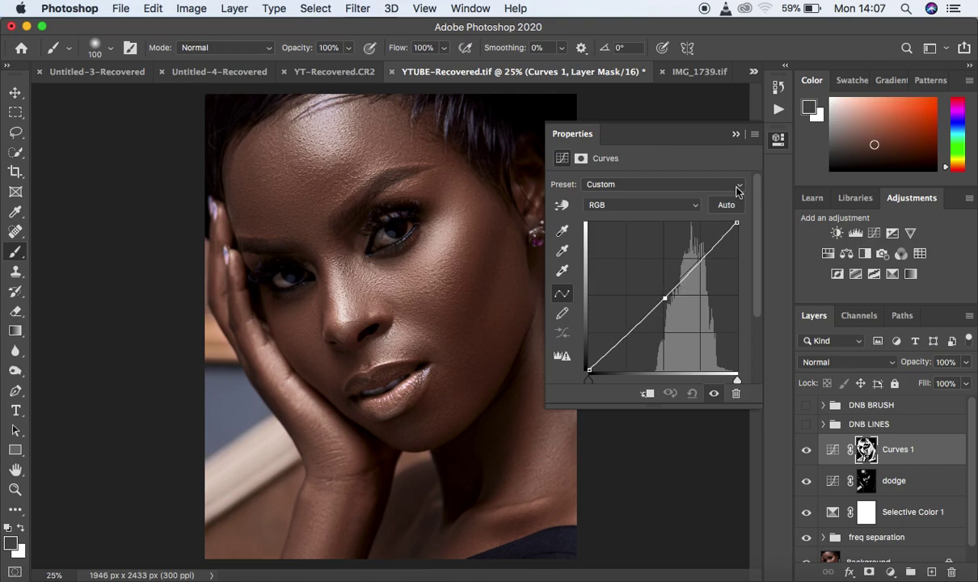
pyautogui.click(737, 136)
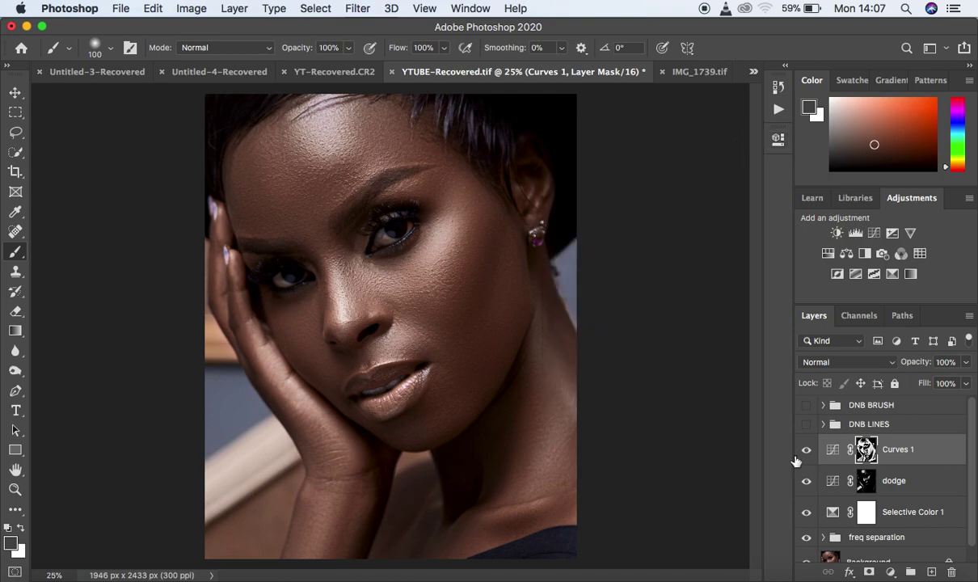
pyautogui.click(807, 450)
pyautogui.click(807, 450)
# - Toggle the dodge layer on and off to compare, then select dodge together with Curves 1
pyautogui.click(807, 482)
pyautogui.click(807, 482)
pyautogui.click(808, 482)
pyautogui.click(807, 482)
pyautogui.click(807, 483)
pyautogui.click(808, 482)
pyautogui.click(807, 482)
pyautogui.click(807, 482)
pyautogui.click(807, 483)
pyautogui.click(807, 483)
pyautogui.click(808, 483)
pyautogui.click(807, 483)
pyautogui.click(807, 483)
pyautogui.keyDown('shift'); pyautogui.click(936, 484); pyautogui.keyUp('shift')
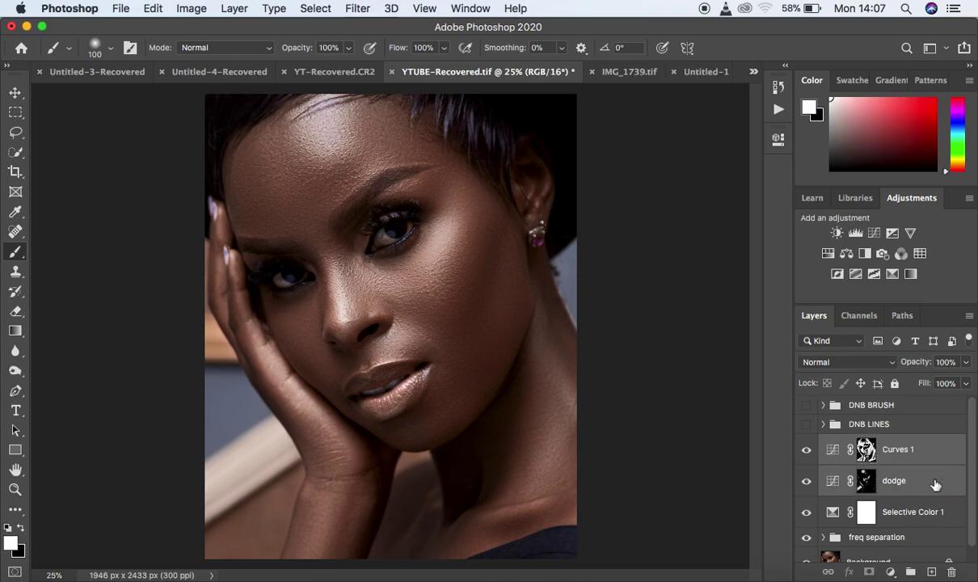
# - Group the two curve layers as 'DNB COLOR RANGE' and lower its opacity to 77%
pyautogui.hotkey('ctrl', 'g')
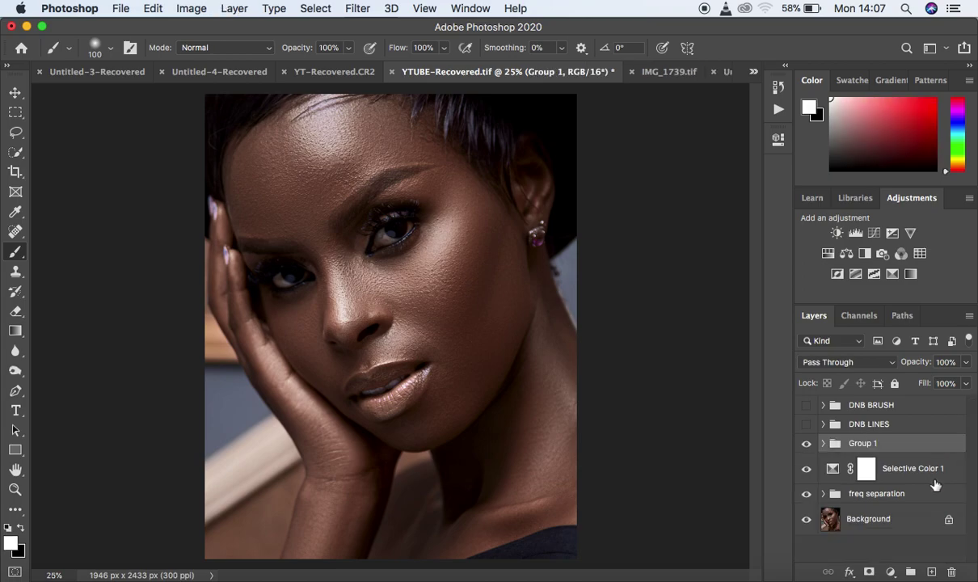
pyautogui.doubleClick(862, 443)
pyautogui.write('DNB COLOR RANGE')
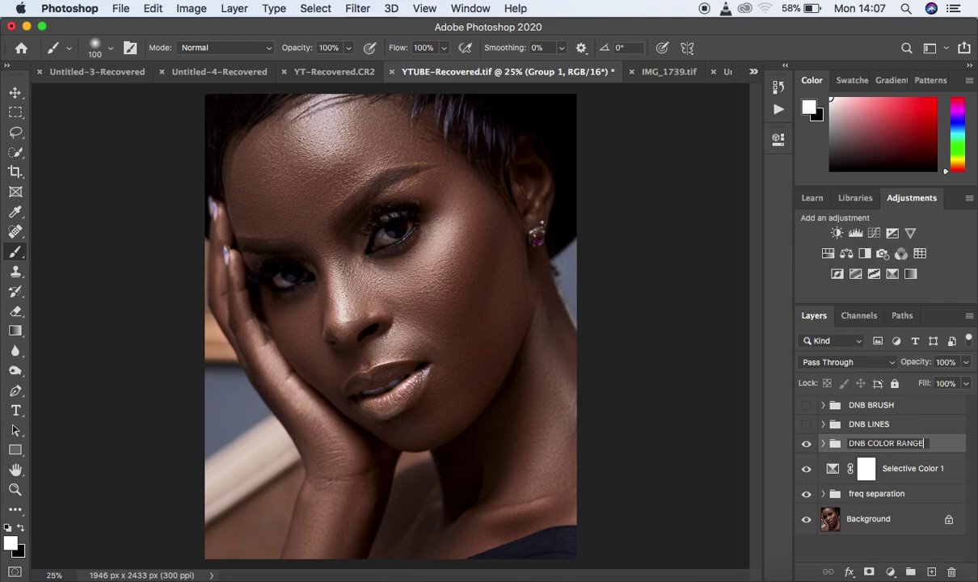
pyautogui.press('Return')
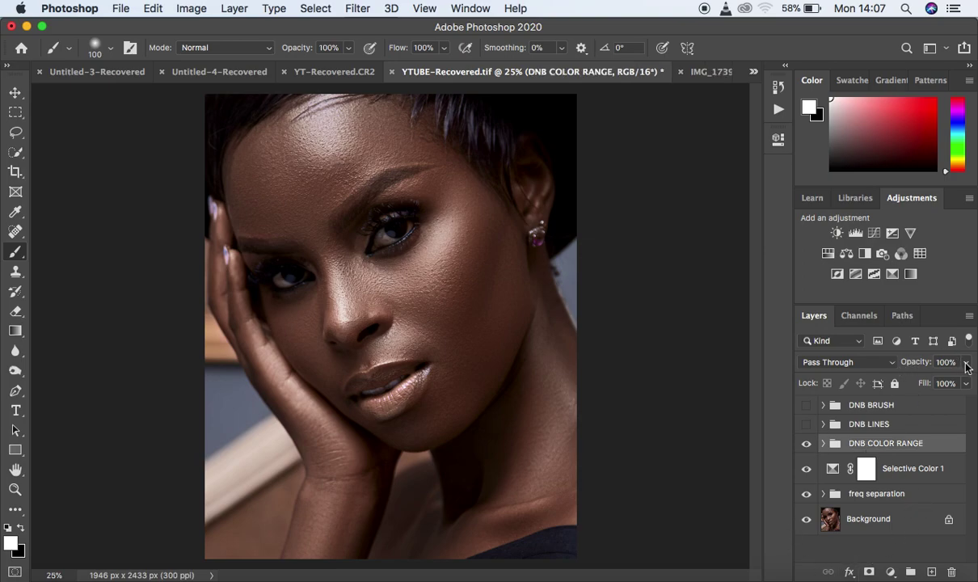
pyautogui.moveTo(966, 363)
pyautogui.mouseDown()
pyautogui.moveTo(942, 383)
pyautogui.moveTo(950, 383)
pyautogui.mouseUp()
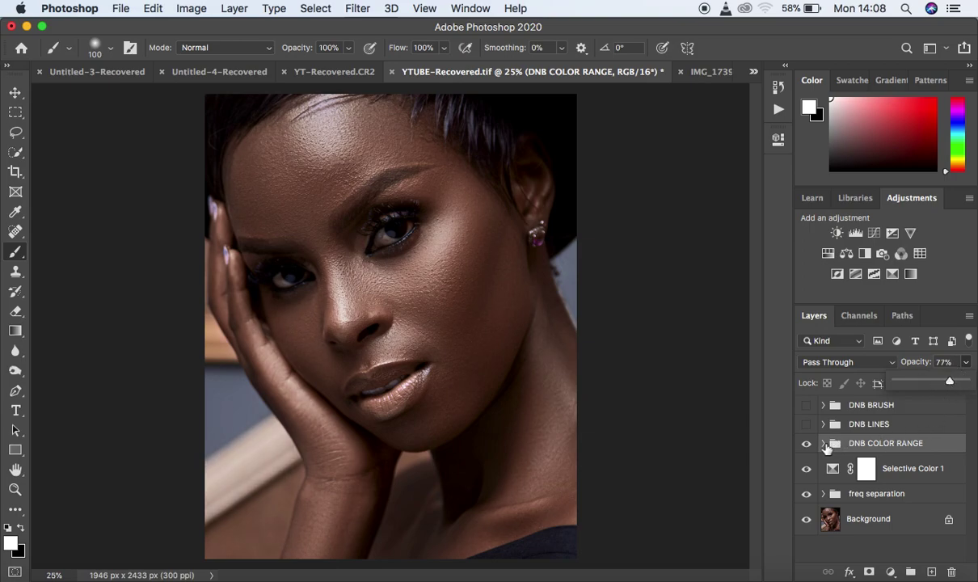
# - Rename the group's Curves 1 layer to 'BURN'
pyautogui.click(823, 443)
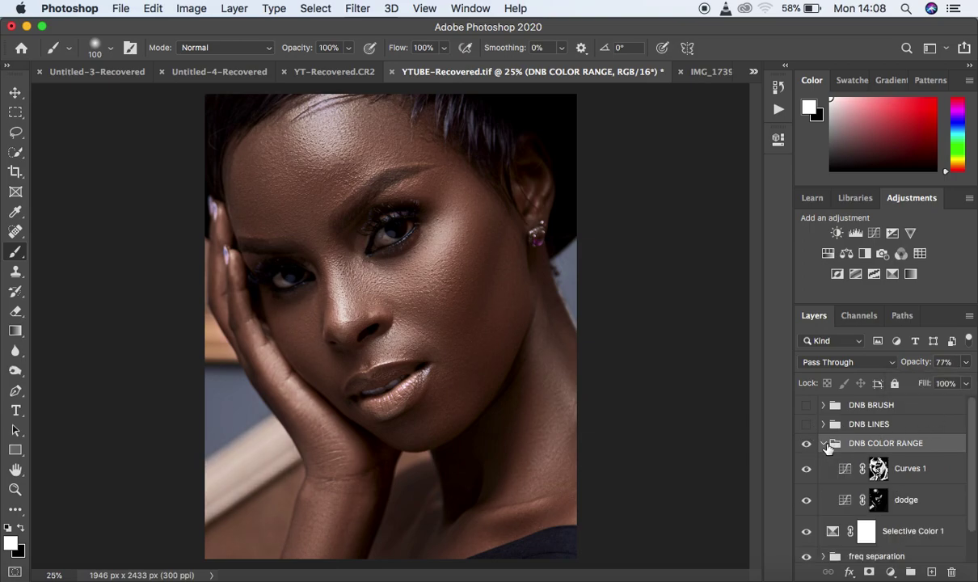
pyautogui.click(905, 472)
pyautogui.doubleClick(907, 470)
pyautogui.write('BURN')
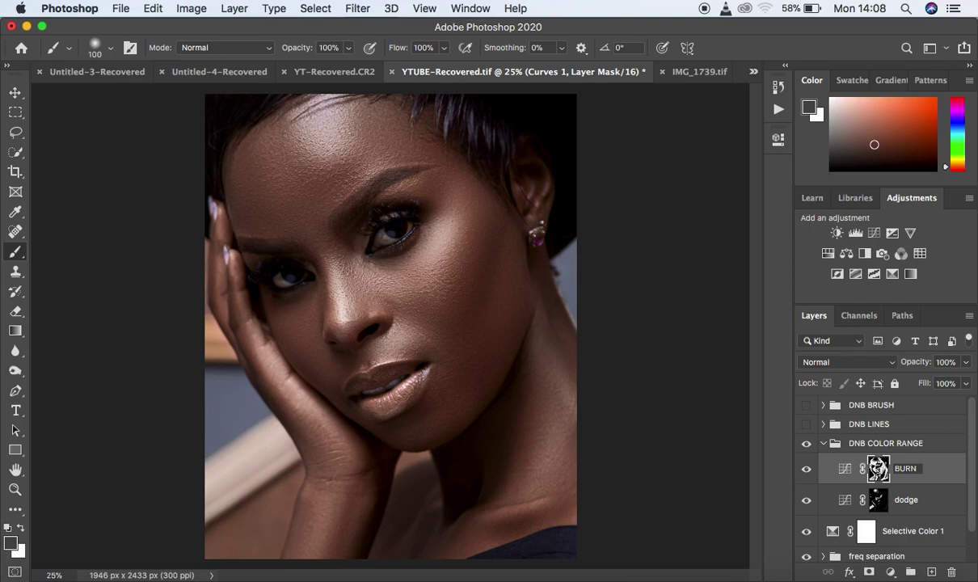
pyautogui.press('Return')
# - Collapse the DNB COLOR RANGE group and toggle its visibility to compare the effect
pyautogui.click(824, 444)
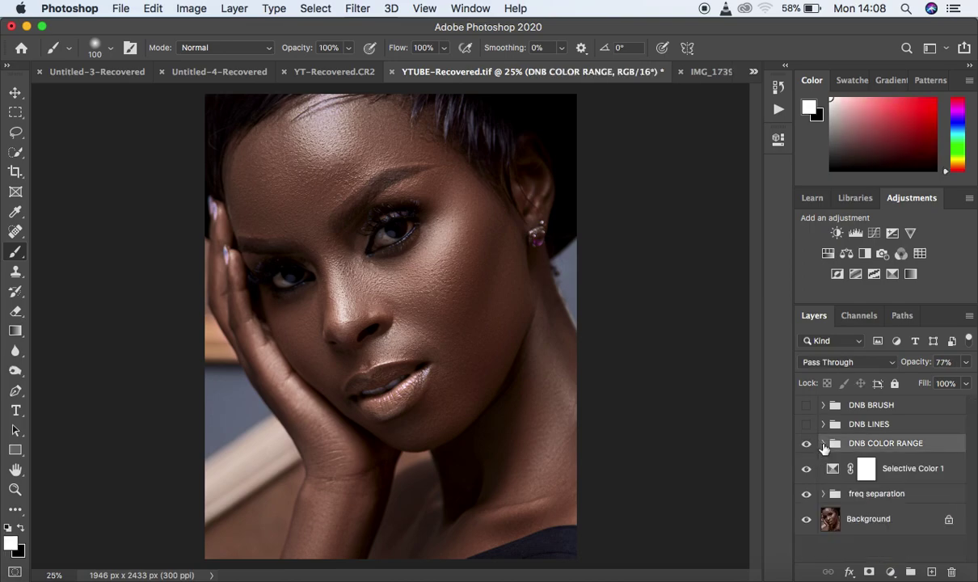
pyautogui.click(806, 444)
pyautogui.click(806, 444)
pyautogui.click(806, 444)
pyautogui.click(806, 445)
pyautogui.click(806, 446)
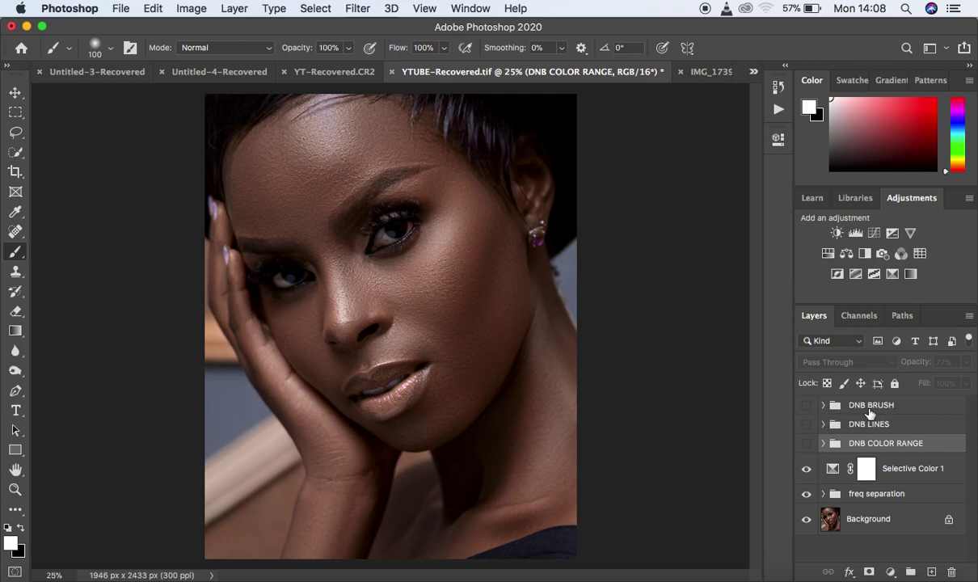
pyautogui.click(807, 408)
pyautogui.click(808, 405)
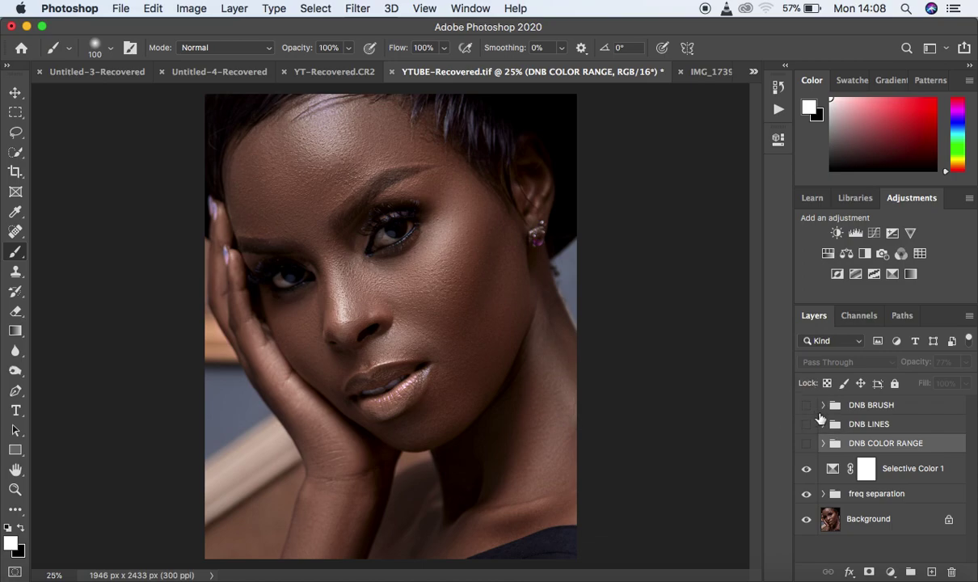
pyautogui.click(895, 427)
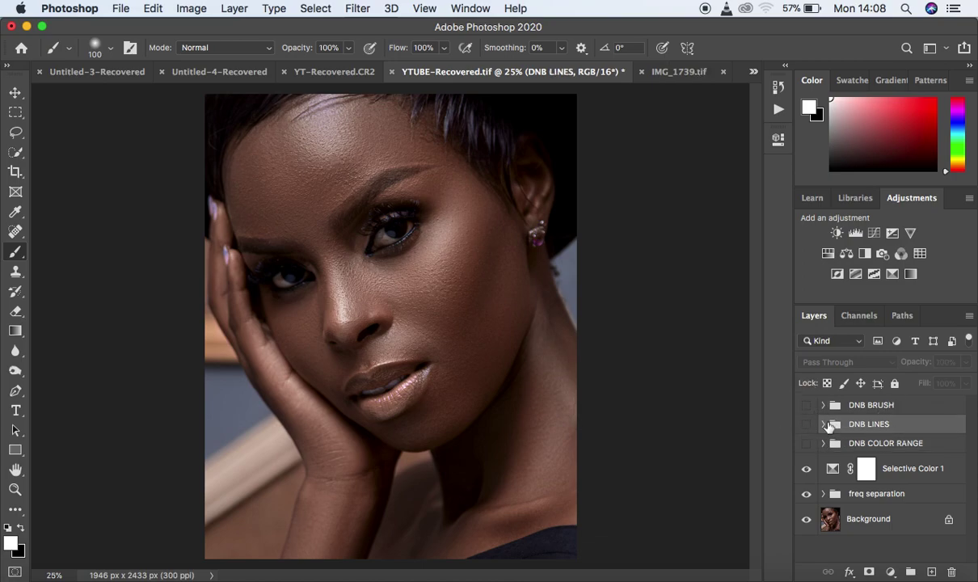
pyautogui.click(808, 427)
pyautogui.click(808, 429)
pyautogui.click(807, 428)
pyautogui.click(808, 428)
pyautogui.click(807, 429)
pyautogui.click(807, 427)
pyautogui.click(807, 427)
pyautogui.click(806, 427)
pyautogui.click(806, 429)
pyautogui.click(806, 428)
pyautogui.click(806, 429)
pyautogui.click(807, 428)
pyautogui.click(933, 448)
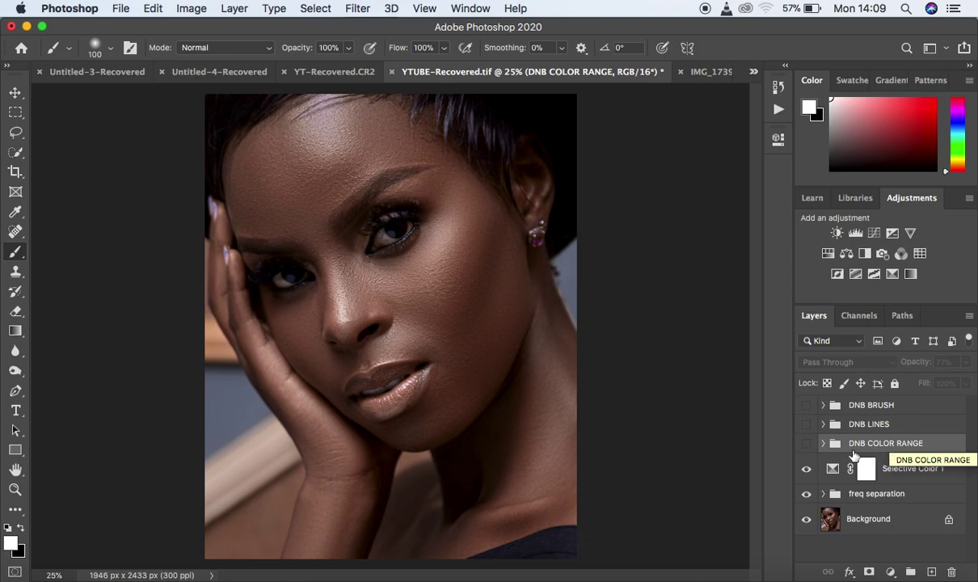
pyautogui.click(806, 445)
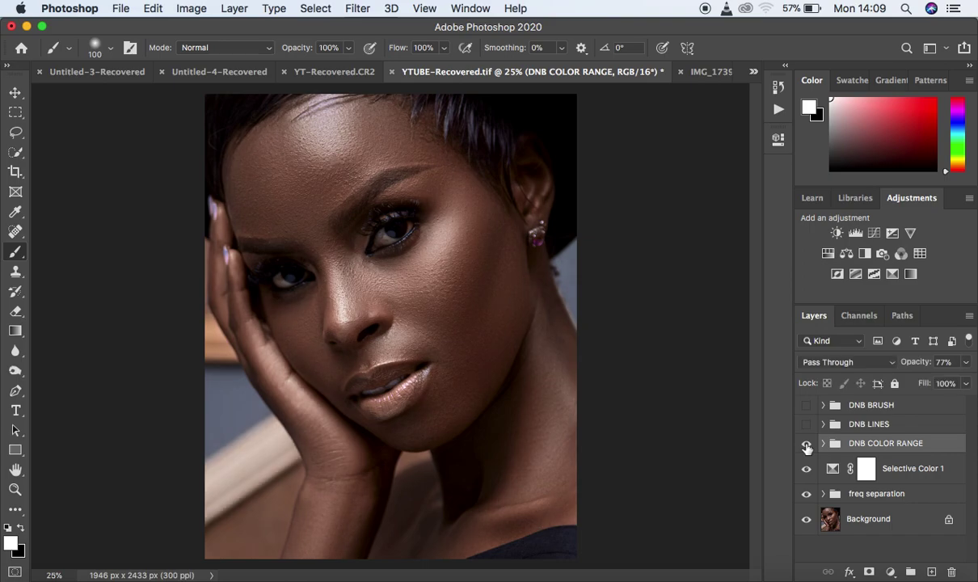
pyautogui.click(806, 446)
pyautogui.click(805, 446)
pyautogui.click(805, 445)
pyautogui.click(805, 445)
pyautogui.click(806, 445)
pyautogui.click(805, 446)
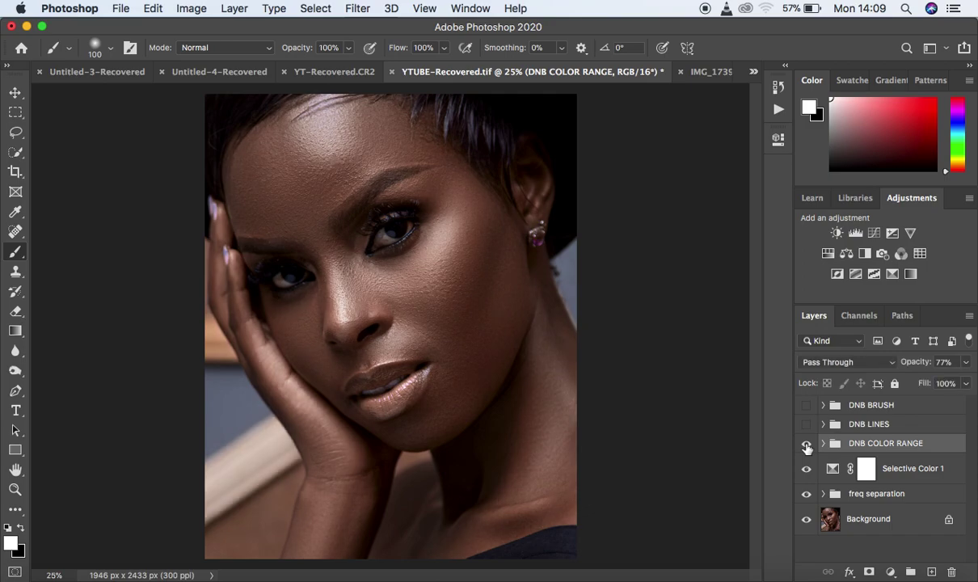